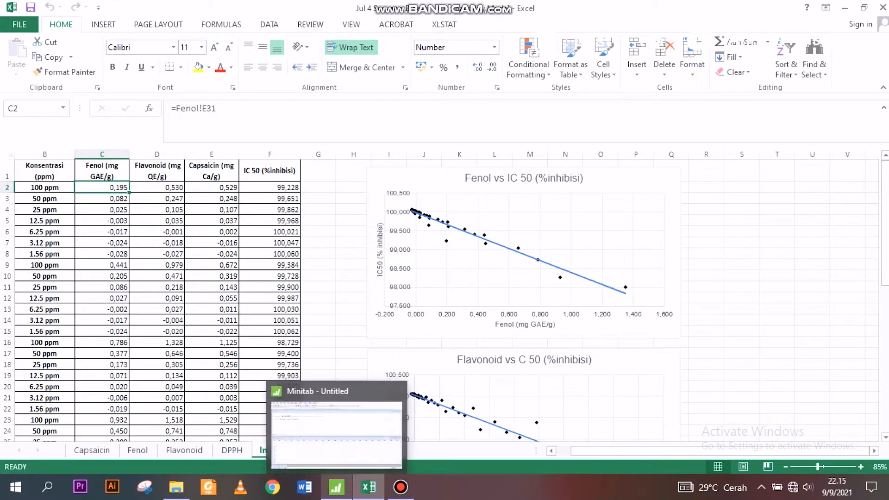
click(336, 487)
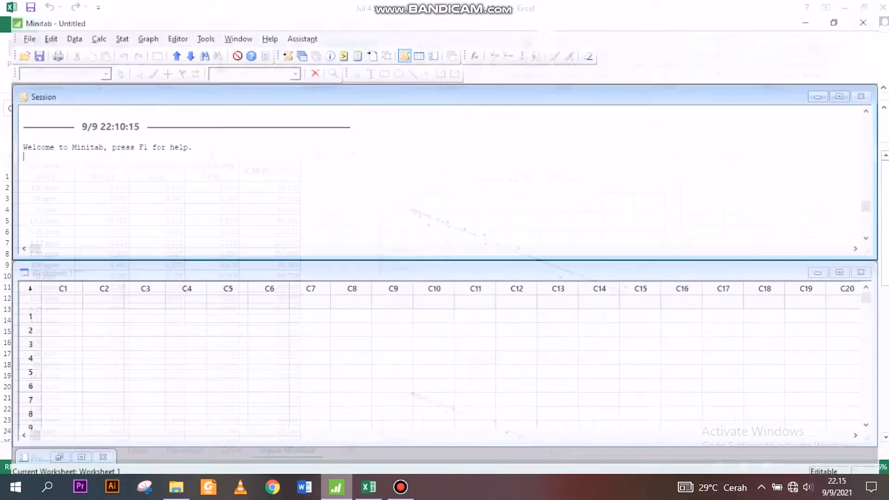
click(369, 487)
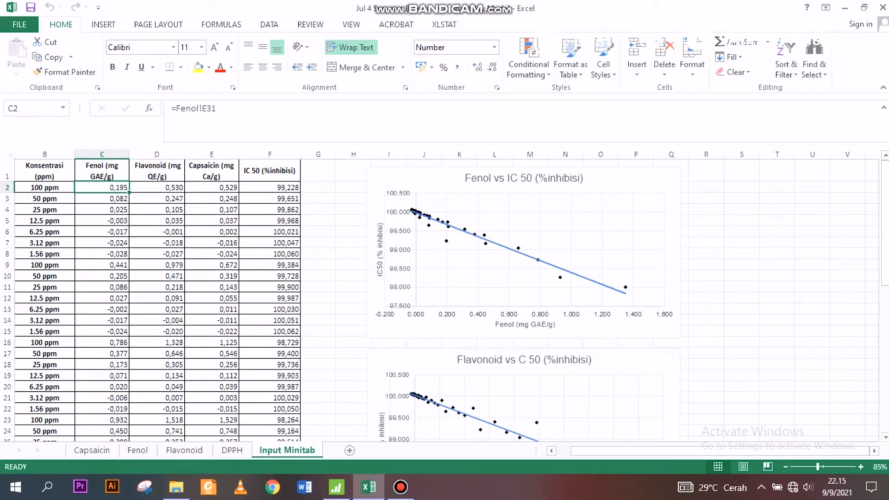
Step: Copy the data table from Konsentrasi to IC 50 (%inhibisi), cells B1 to F36, on the Input Minitab sheet
click(44, 171)
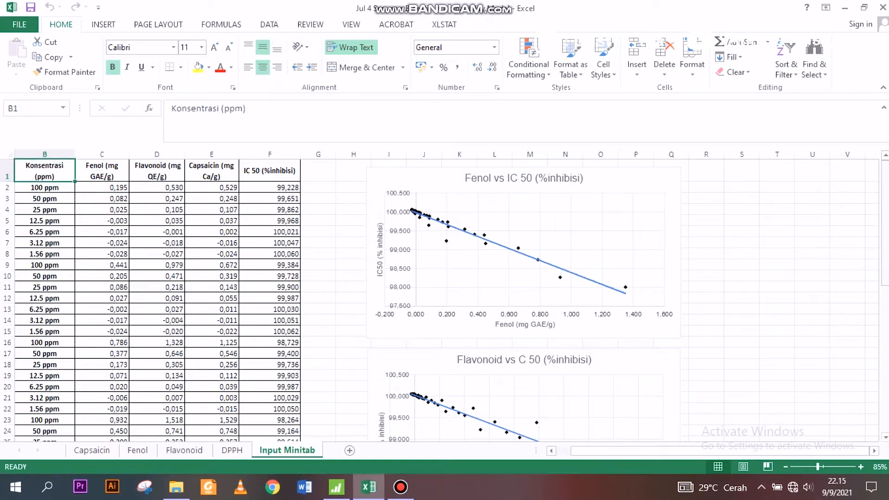
drag(886, 231, 885, 239)
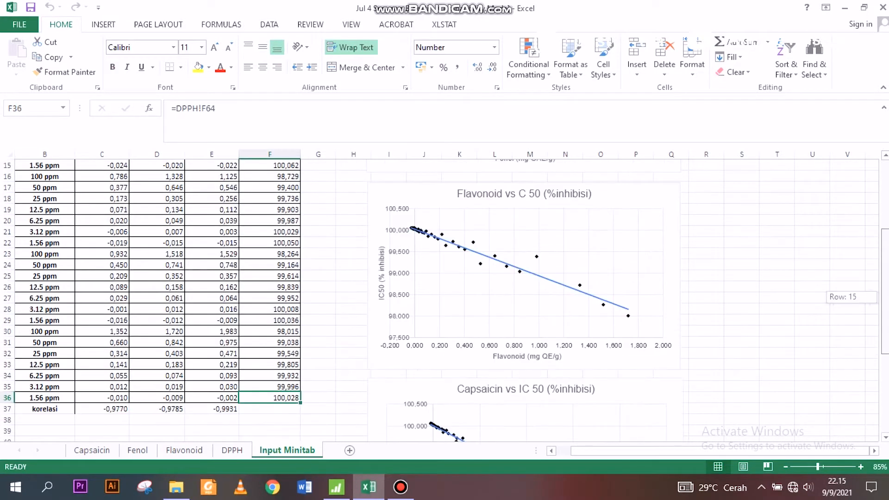
drag(885, 239, 885, 171)
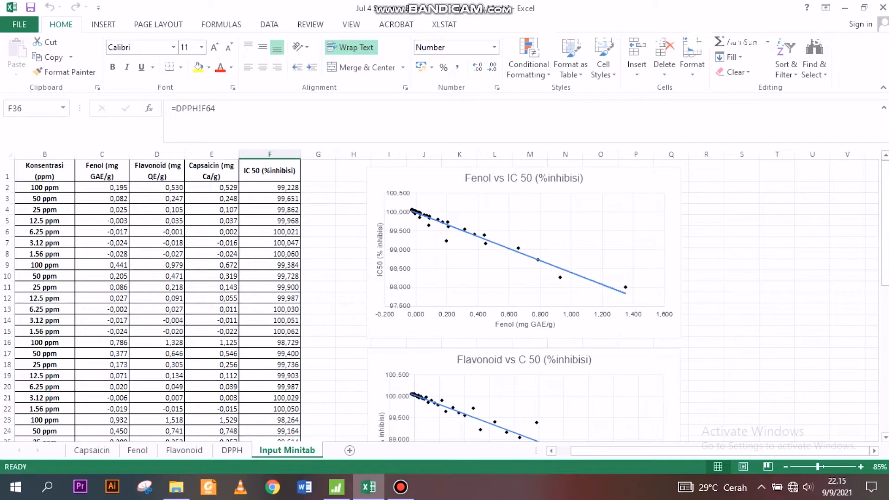
shift+click(45, 171)
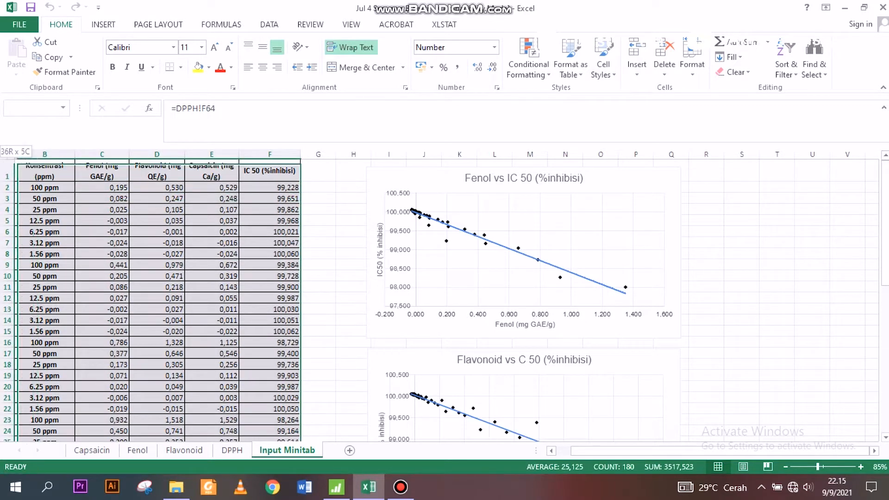
key(ctrl+c)
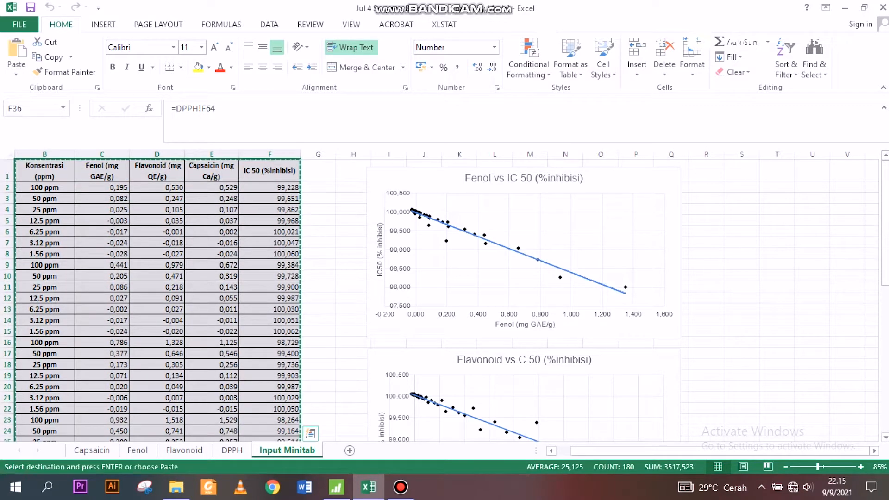
Step: Switch to Minitab and paste the copied table into the worksheet starting at column C1
key(alt+Tab)
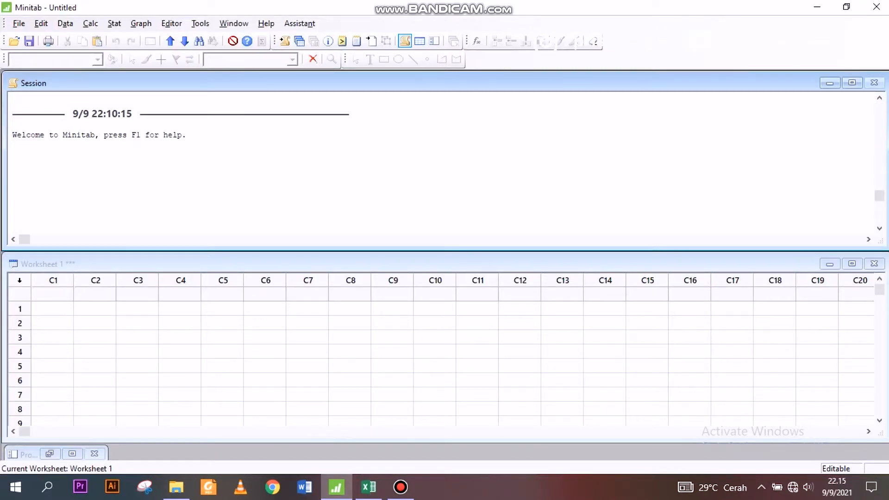
click(52, 294)
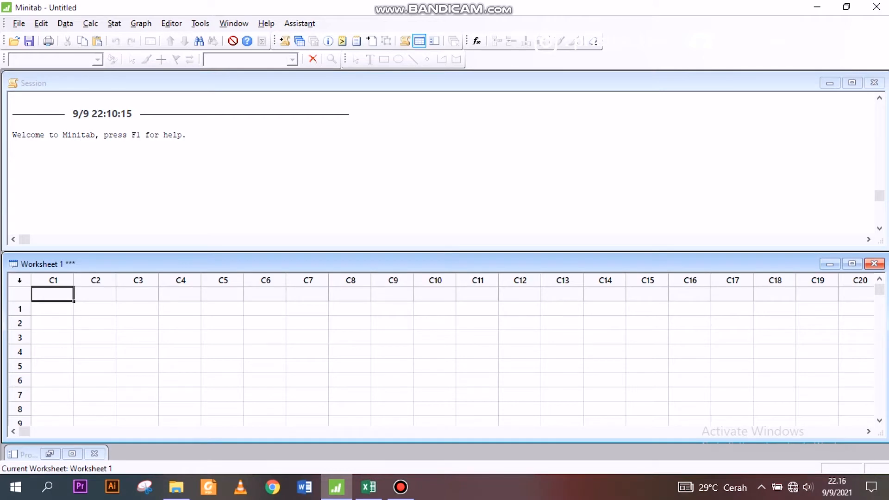
key(ctrl+v)
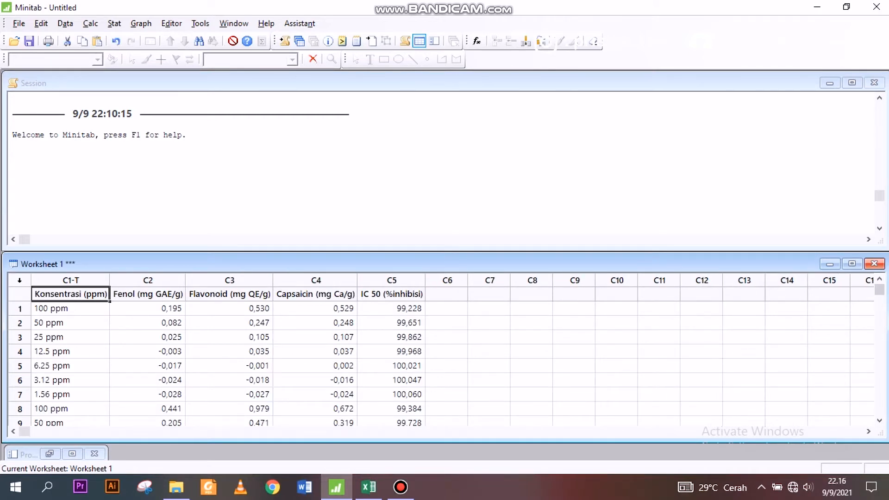
Step: Scroll through the pasted worksheet rows to check the data down to the end
drag(880, 290, 879, 292)
click(880, 304)
click(880, 304)
click(880, 304)
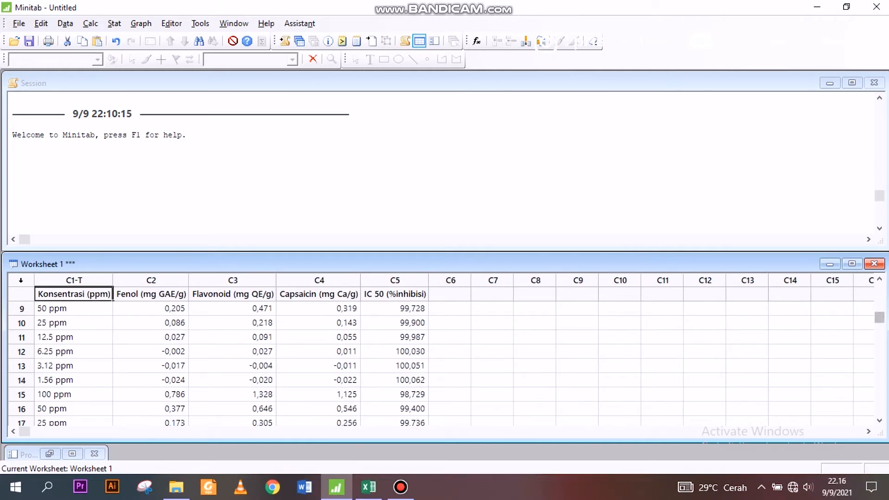
click(879, 340)
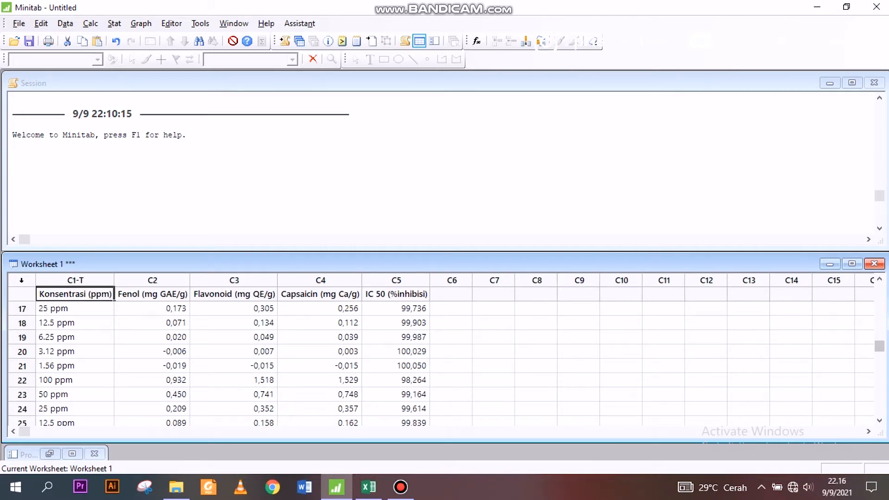
click(879, 361)
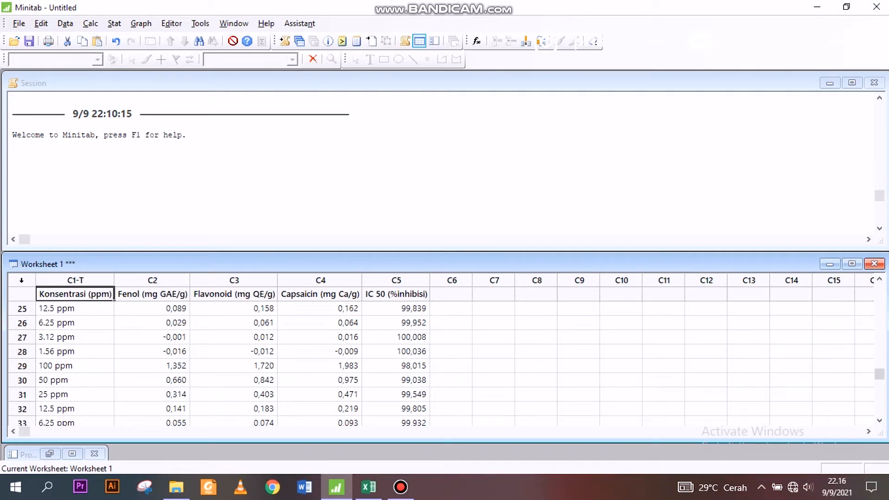
click(880, 360)
click(880, 360)
click(879, 394)
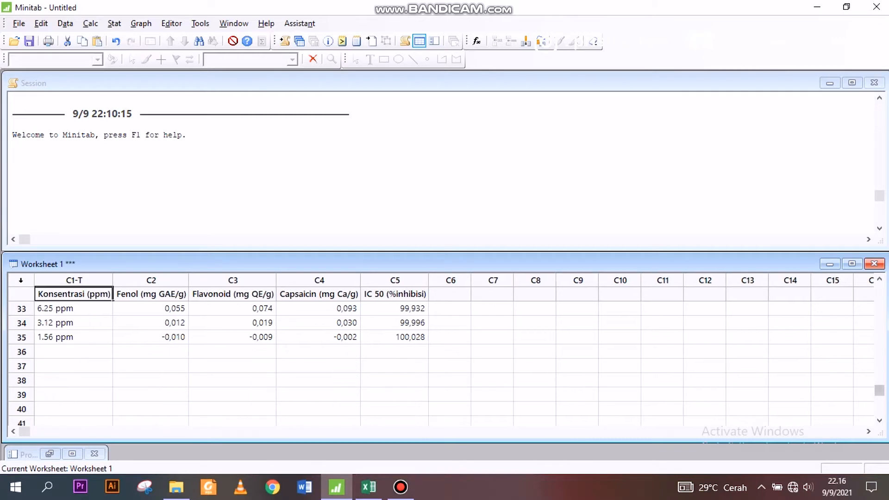
drag(880, 391, 879, 290)
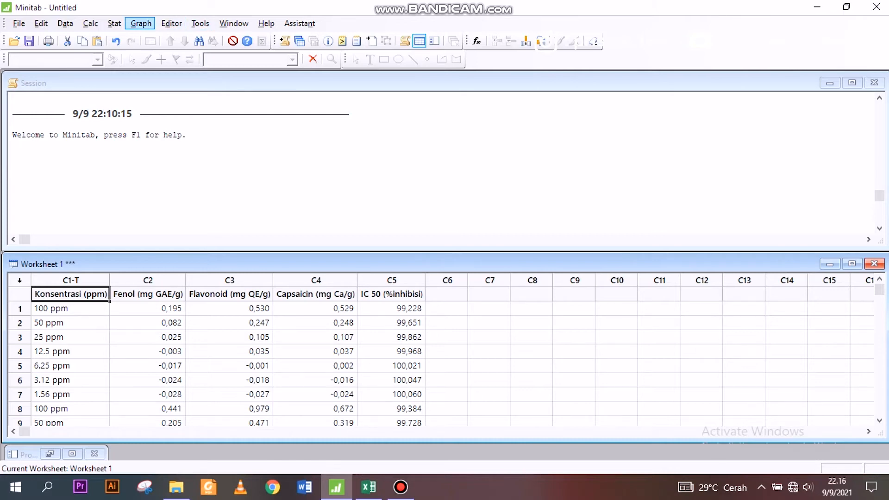
Step: Run a Kolmogorov-Smirnov normality test on the Fenol (mg GAE/g) column
click(114, 23)
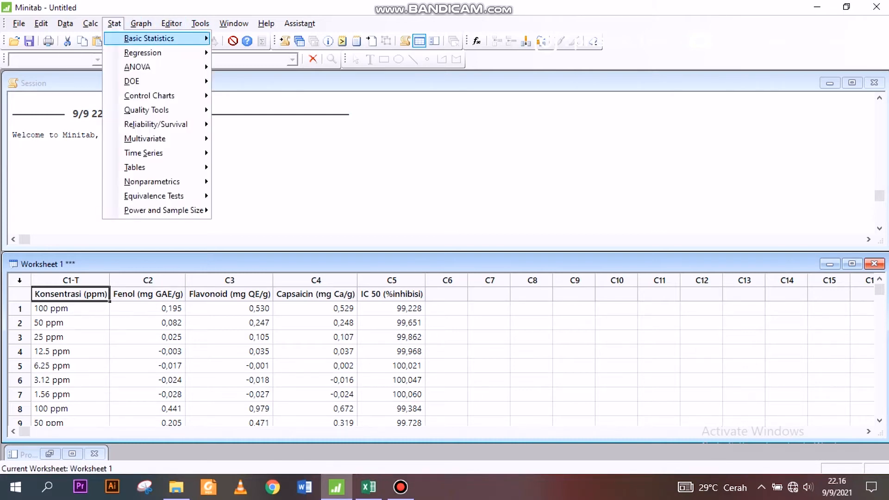
mouse_move(152, 38)
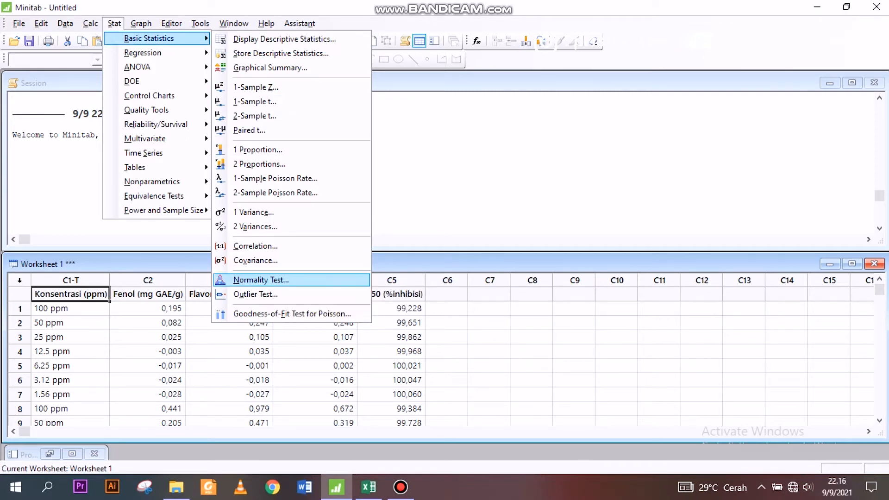
click(261, 279)
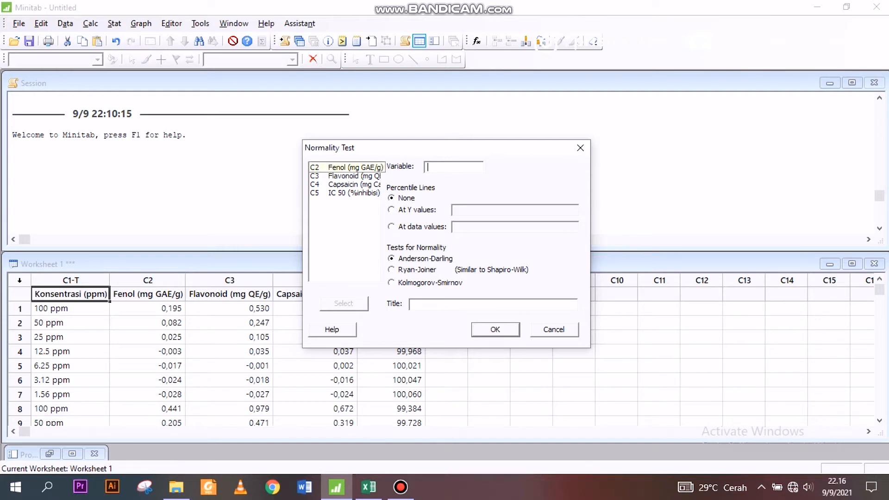
double_click(346, 168)
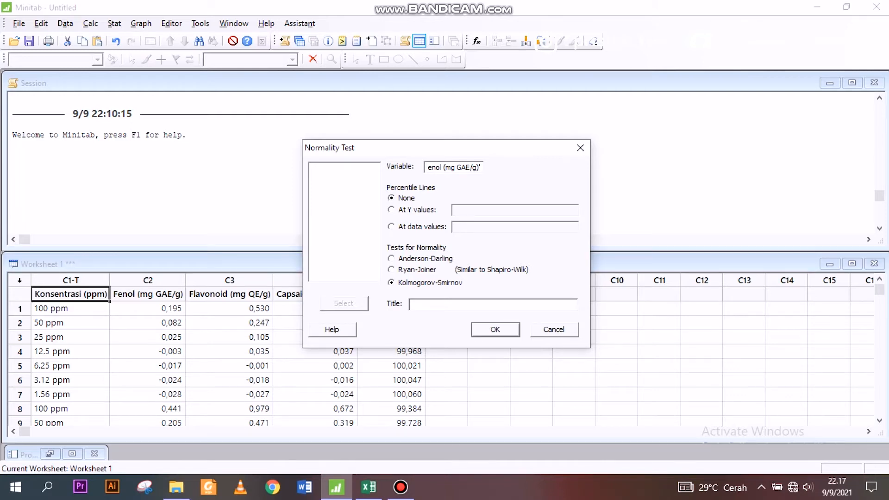
click(496, 330)
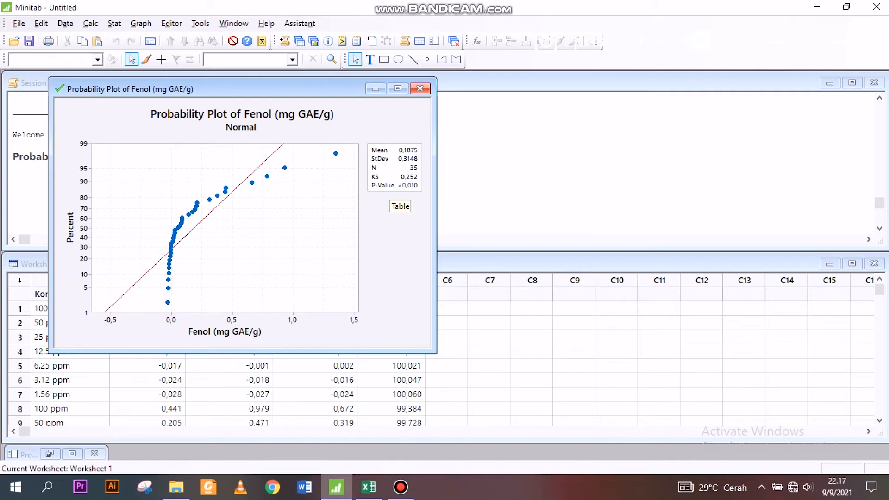
Step: Examine the Fenol probability plot, its statistics box and percentile table, then minimize the plot window
mouse_move(226, 188)
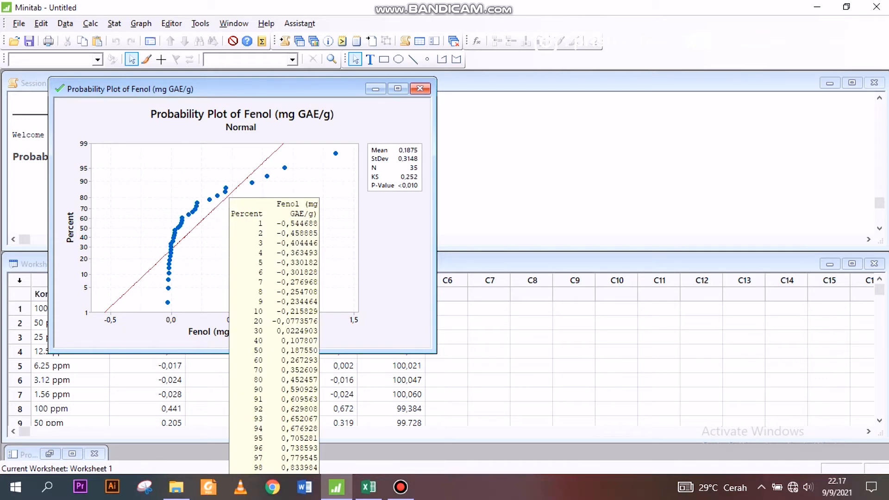
mouse_move(207, 204)
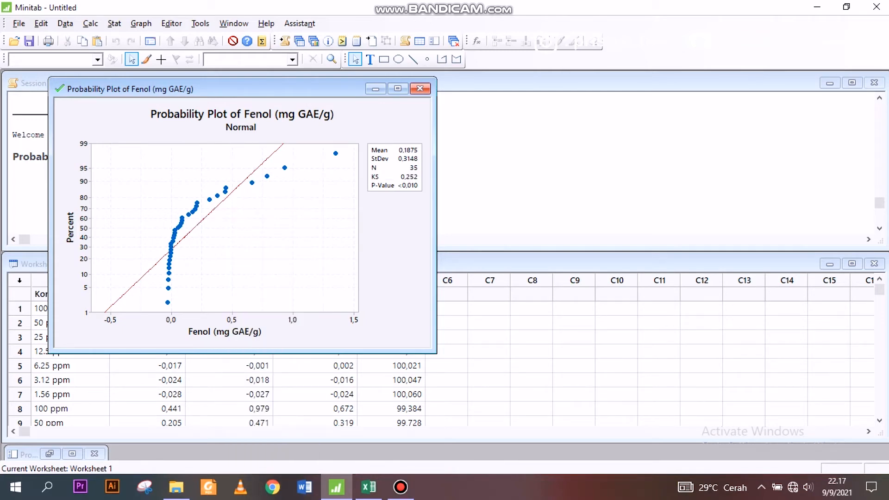
click(250, 231)
click(394, 251)
mouse_move(226, 190)
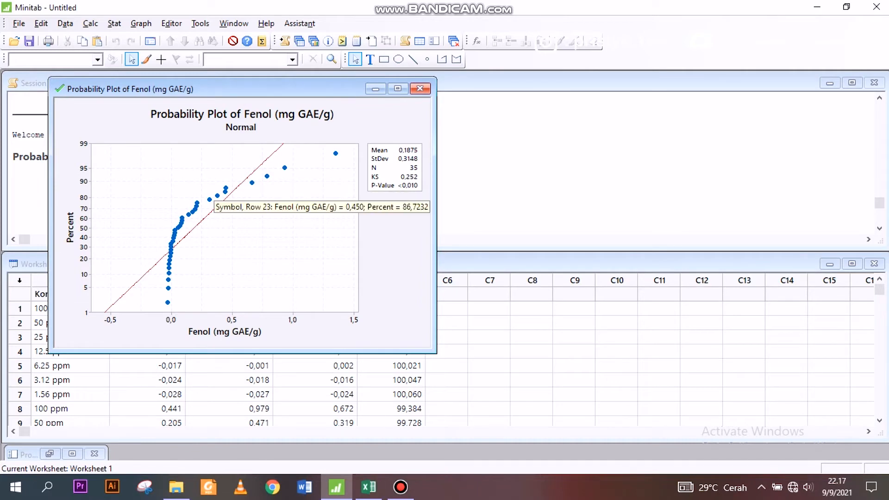
mouse_move(193, 229)
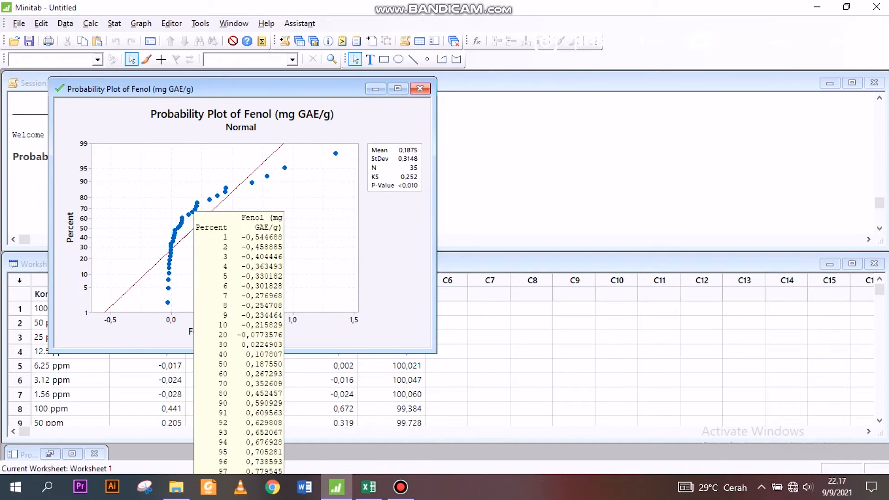
mouse_move(168, 288)
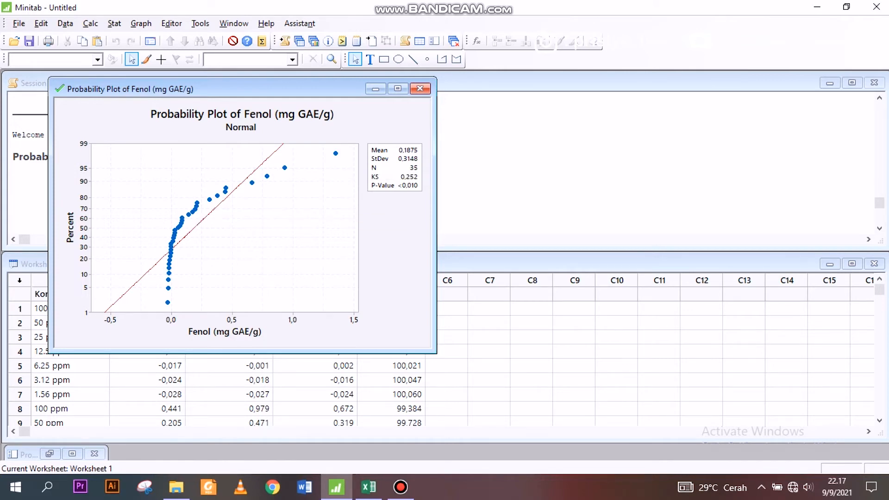
click(297, 218)
click(394, 241)
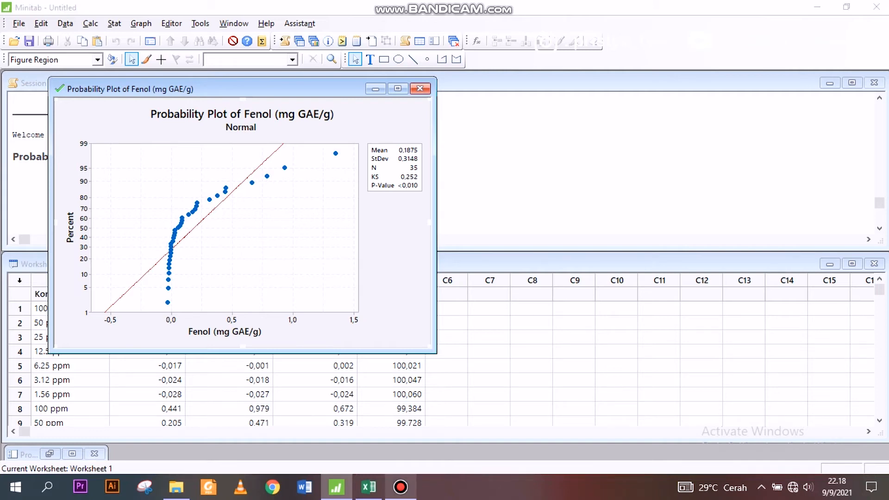
click(375, 89)
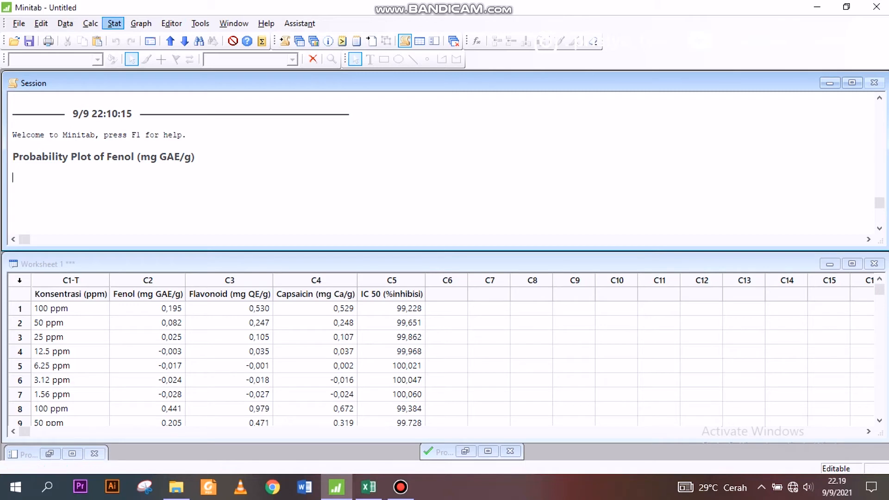
Step: Run a Kolmogorov-Smirnov normality test on the Flavonoid (mg QE/g) column
click(114, 23)
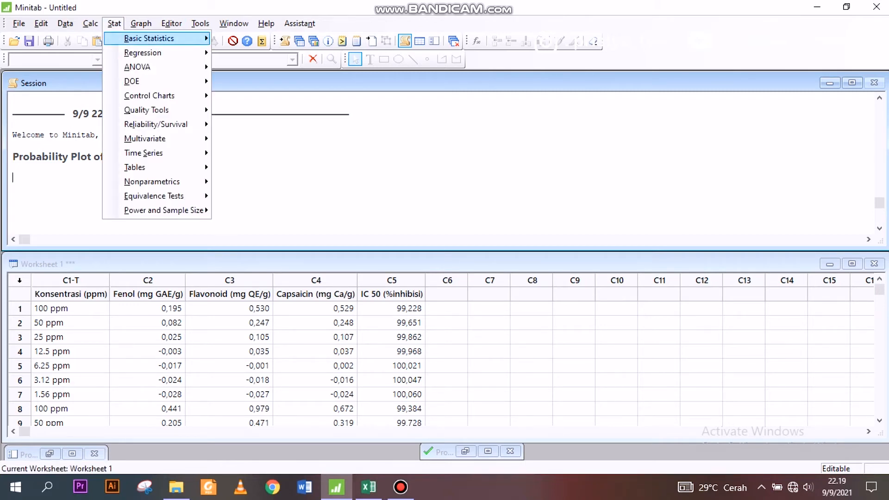
mouse_move(149, 39)
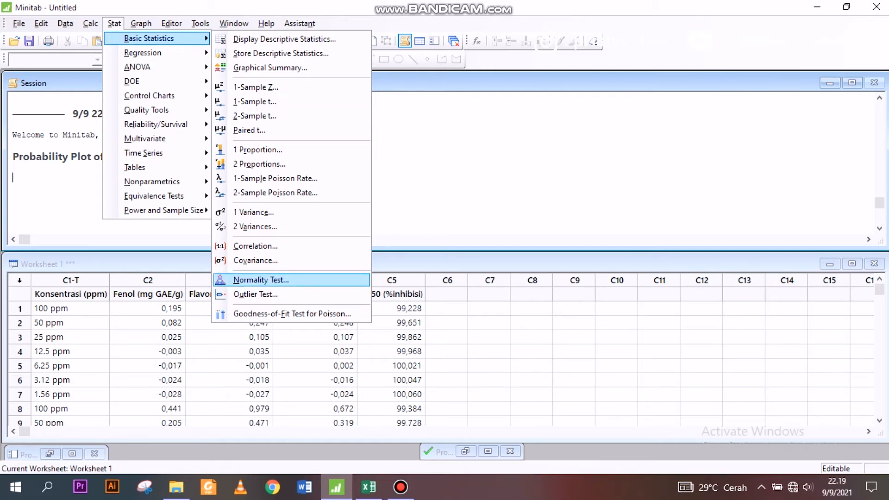
click(260, 279)
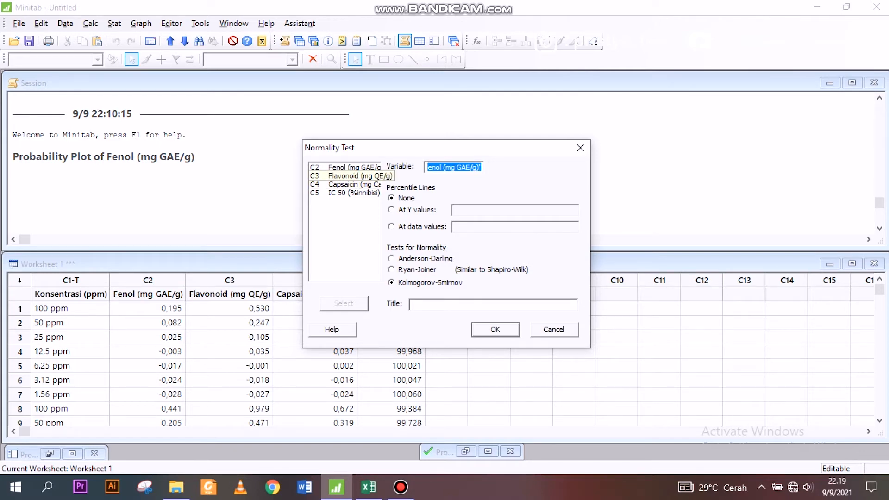
double_click(352, 176)
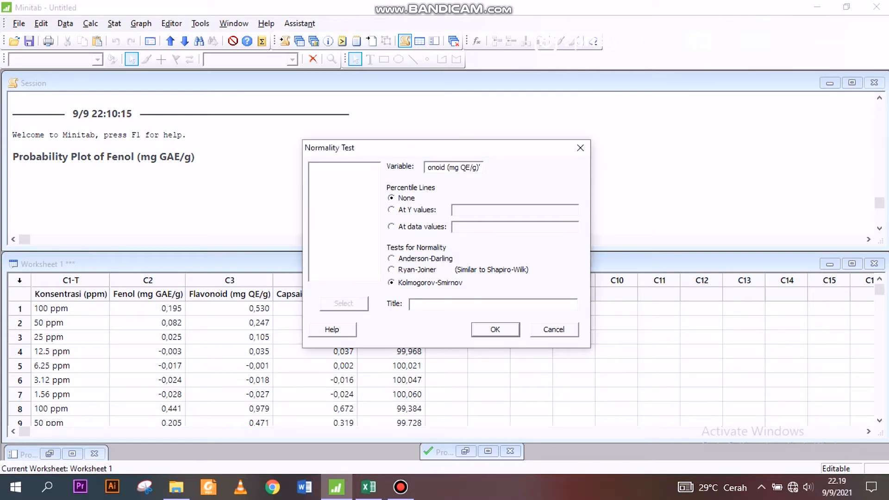
click(495, 330)
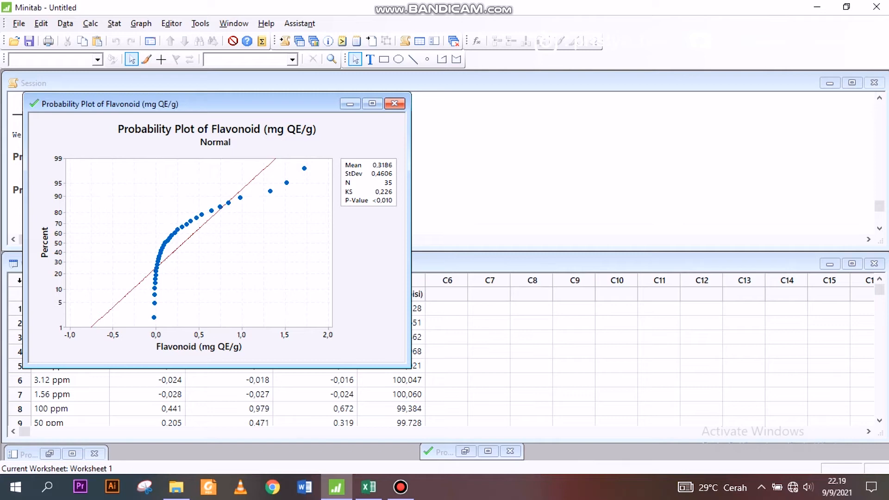
Step: Minimize the Flavonoid plot and run a Kolmogorov-Smirnov normality test on the Capsaicin (mg Ca/g) column
click(351, 104)
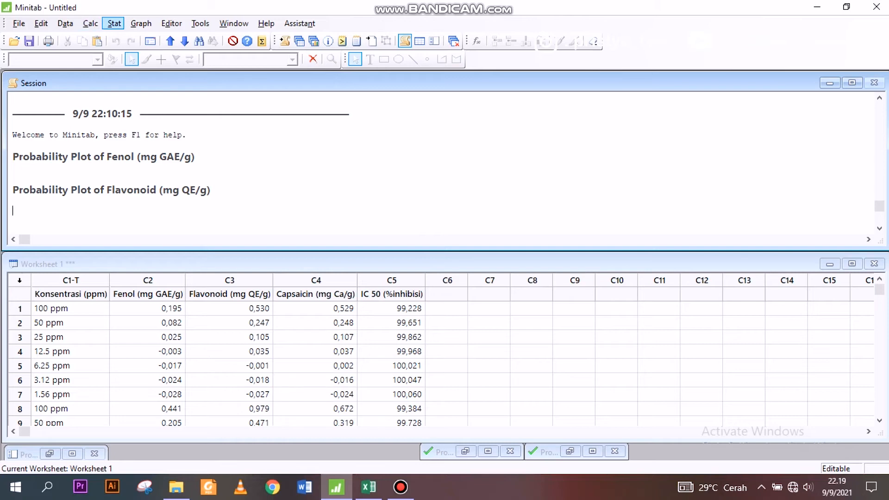
click(114, 23)
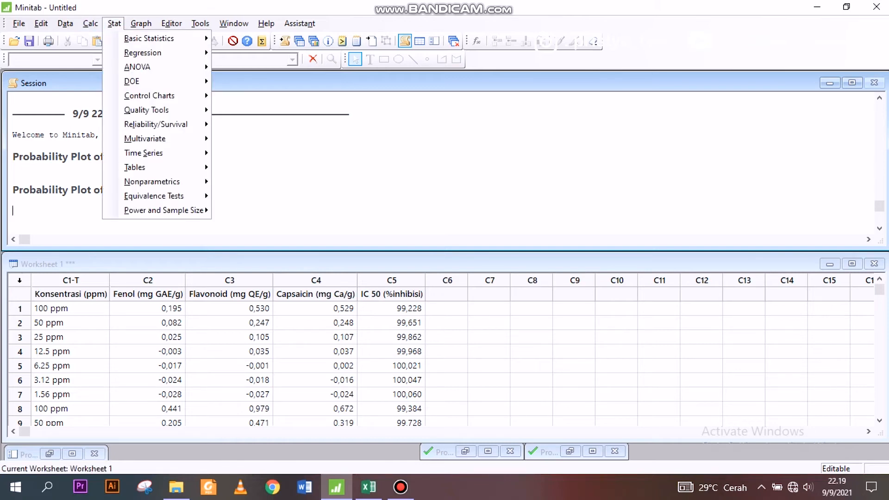
mouse_move(148, 52)
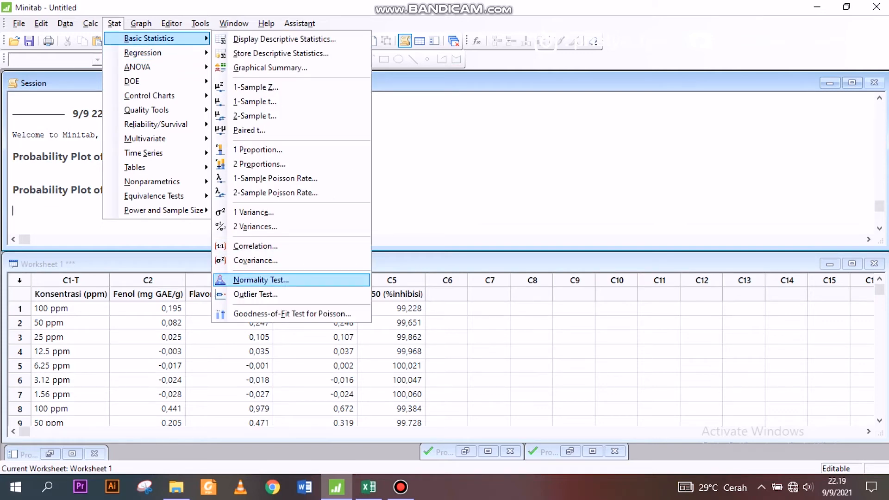
key(Return)
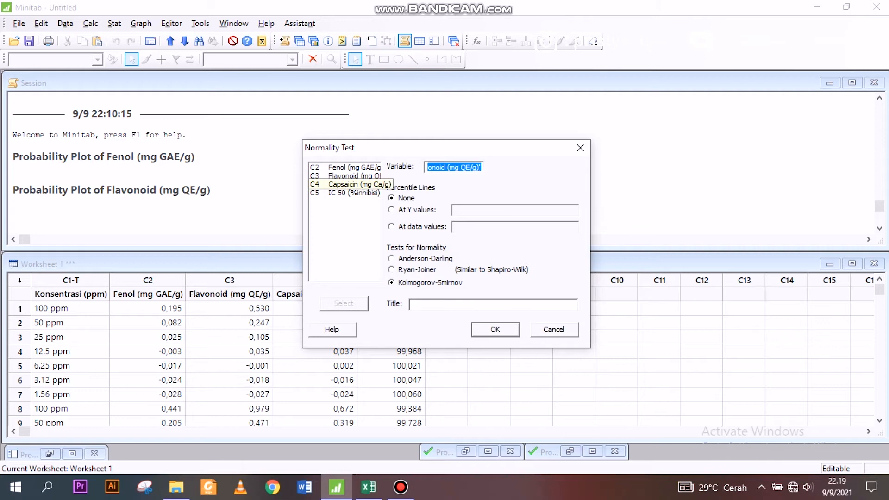
click(352, 184)
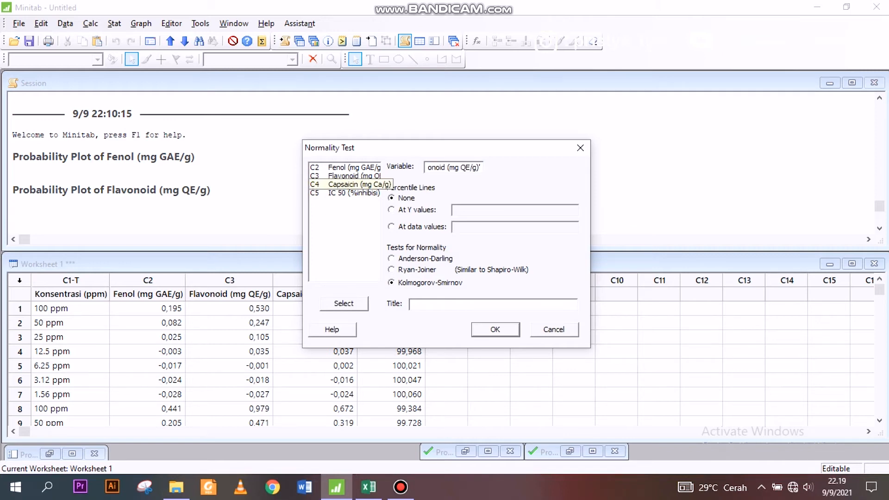
click(344, 303)
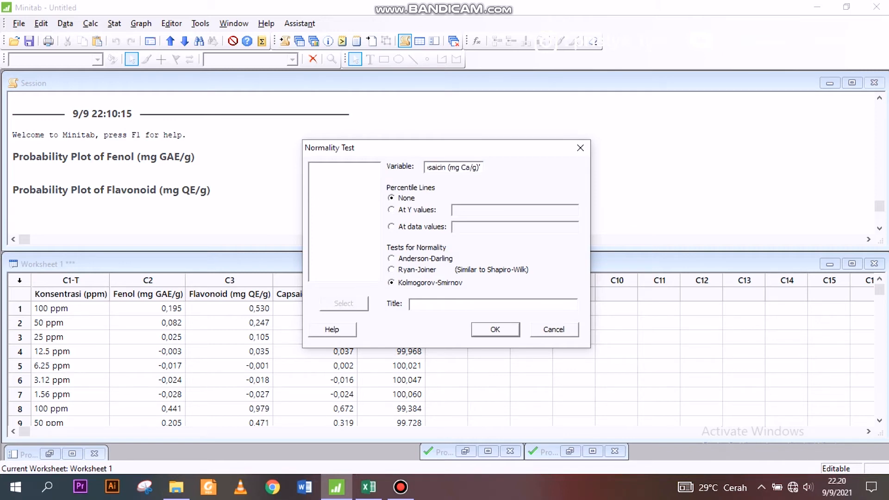
key(Return)
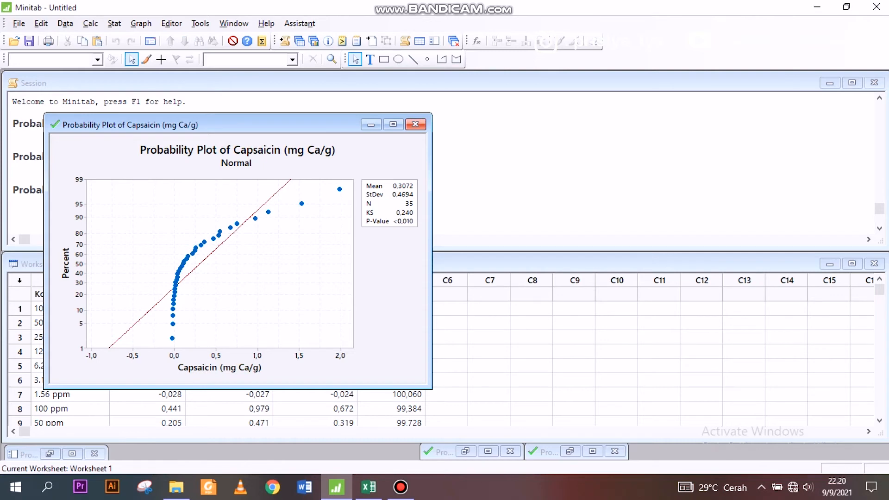
Step: Minimize the Capsaicin plot and run a Kolmogorov-Smirnov normality test on the IC 50 (%inhibisi) column
click(371, 125)
click(115, 24)
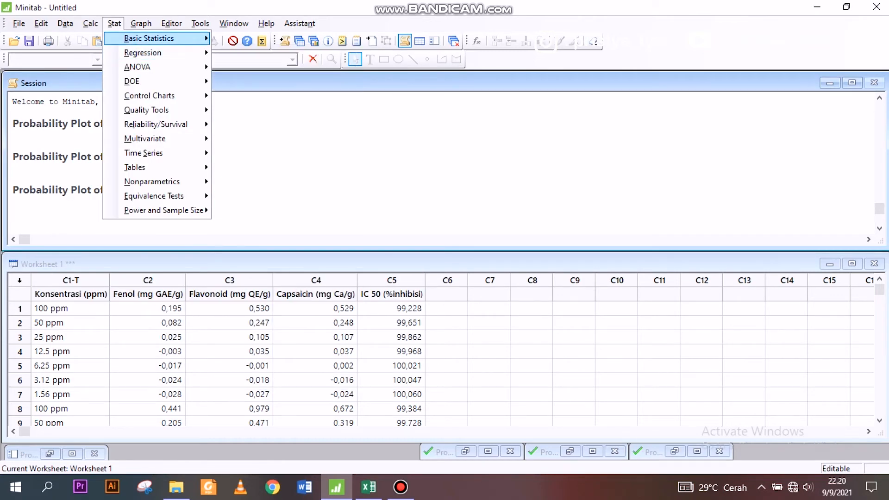
click(273, 280)
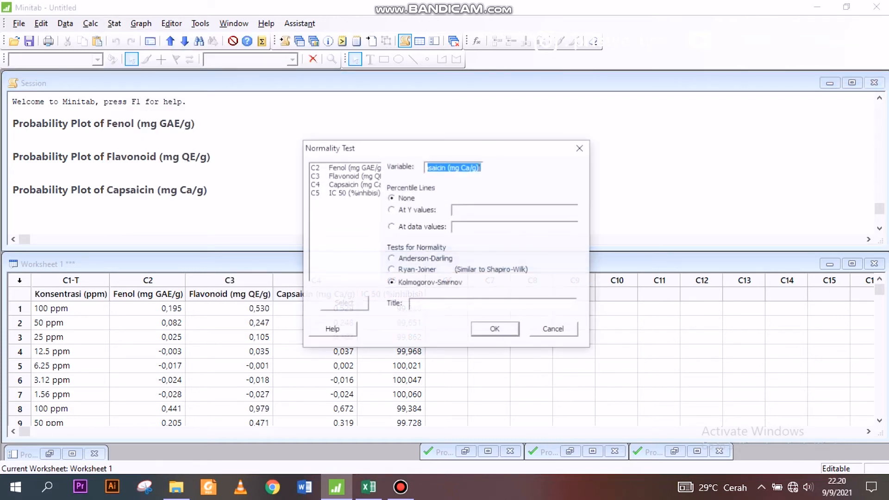
click(345, 193)
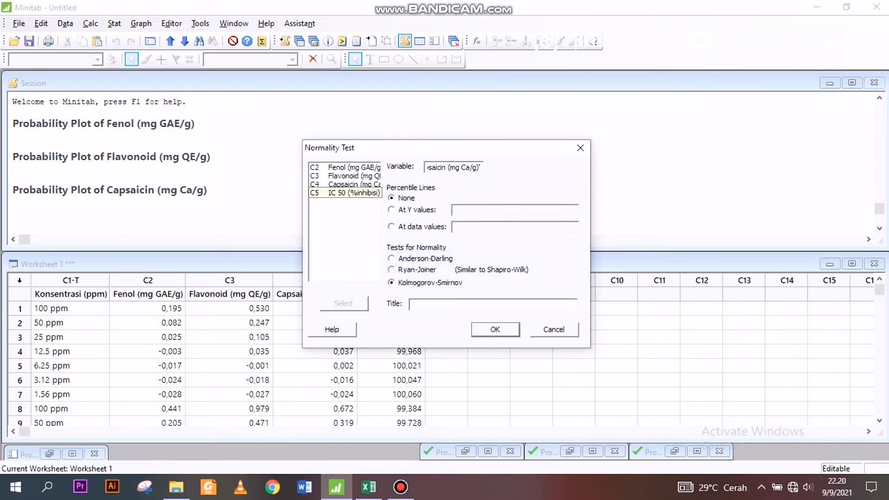
double_click(345, 193)
key(Return)
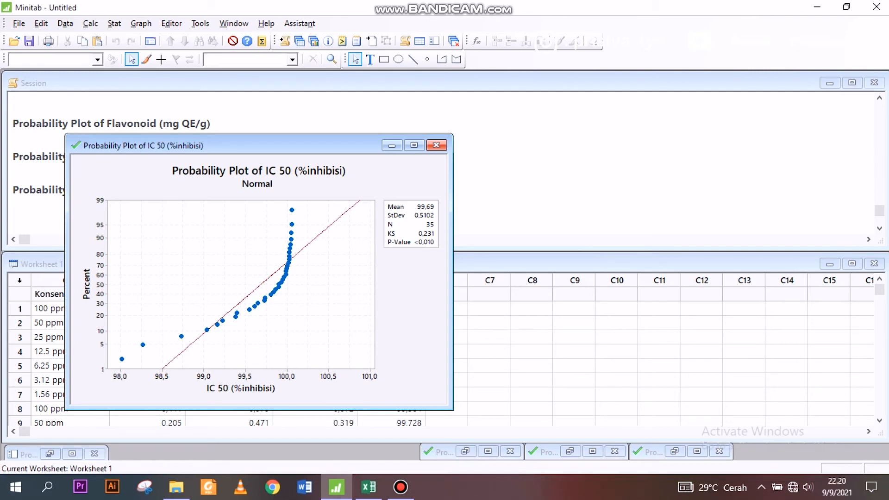
Step: Minimize the IC 50 plot and scroll down through the worksheet rows to review the data
click(392, 145)
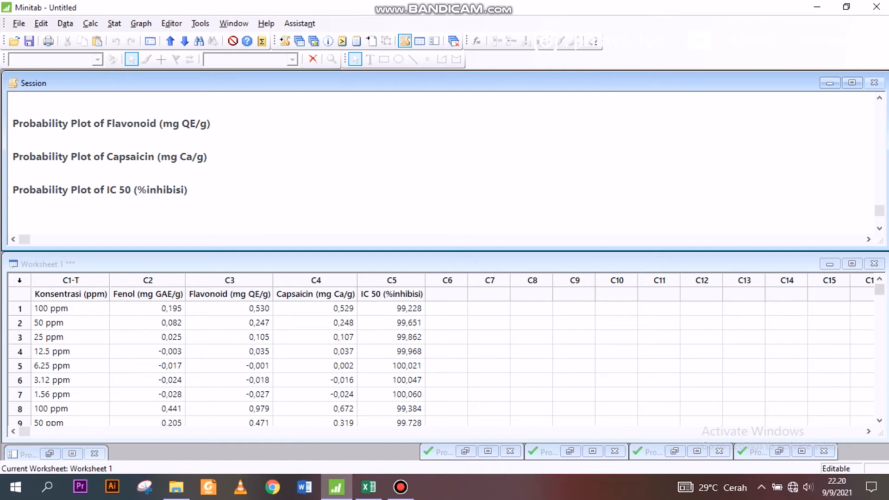
drag(880, 290, 880, 300)
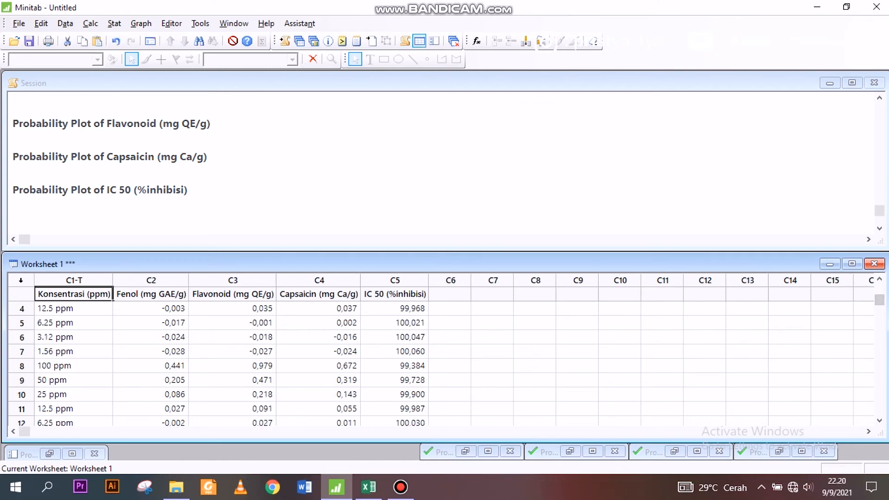
click(879, 361)
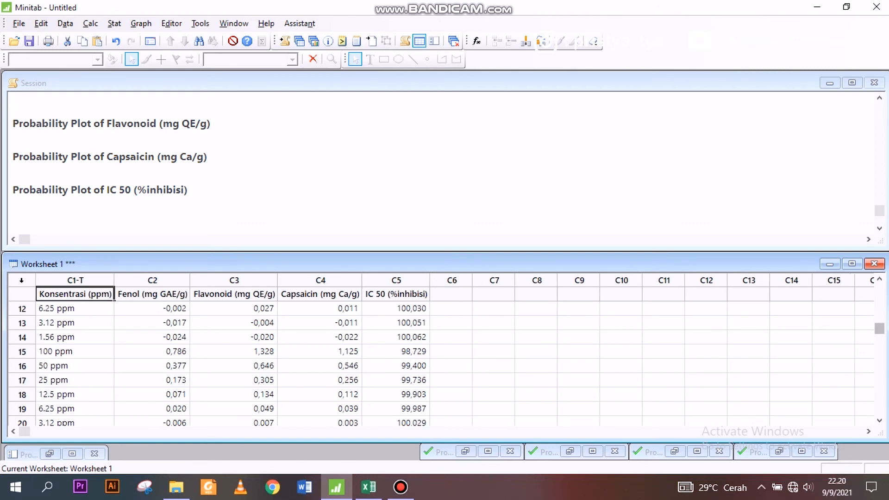
drag(879, 329, 879, 338)
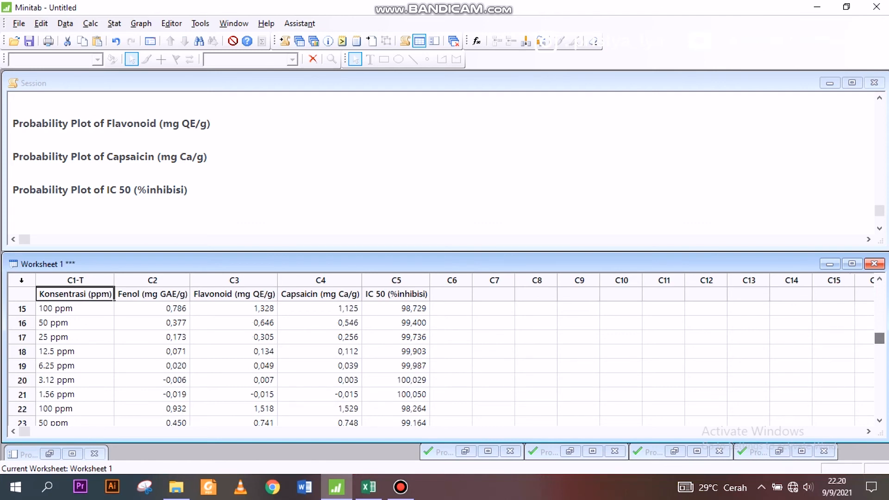